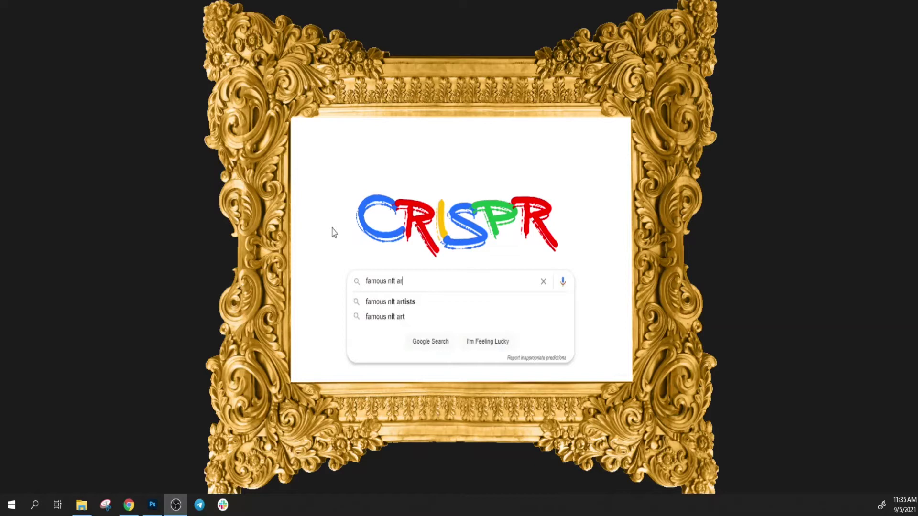
Switch from Chrome to Photoshop, where Pink Bitcoin Pill.psd is open
{"action": "key", "text": "alt+Tab"}
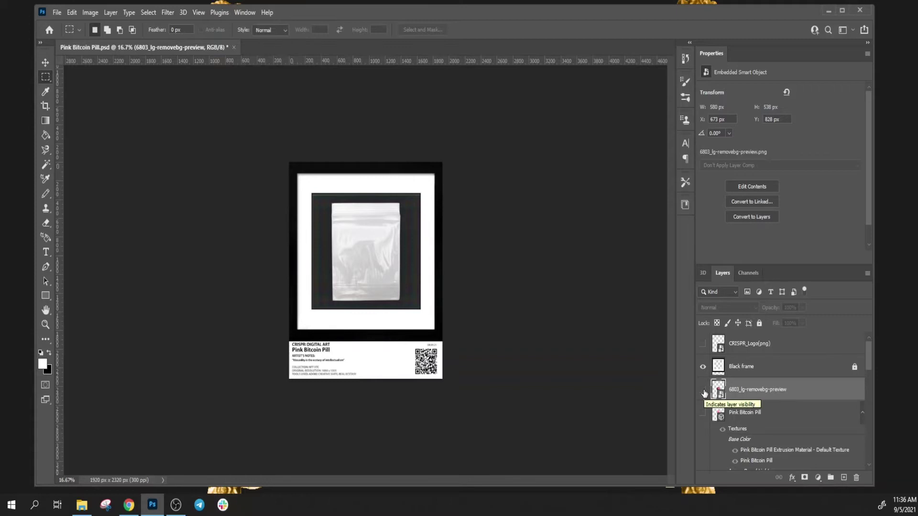
Show the 6803_lg-removebg-preview strawberry pill layer and bring up the 3D creation options
{"action": "left_click", "coordinate": [704, 391]}
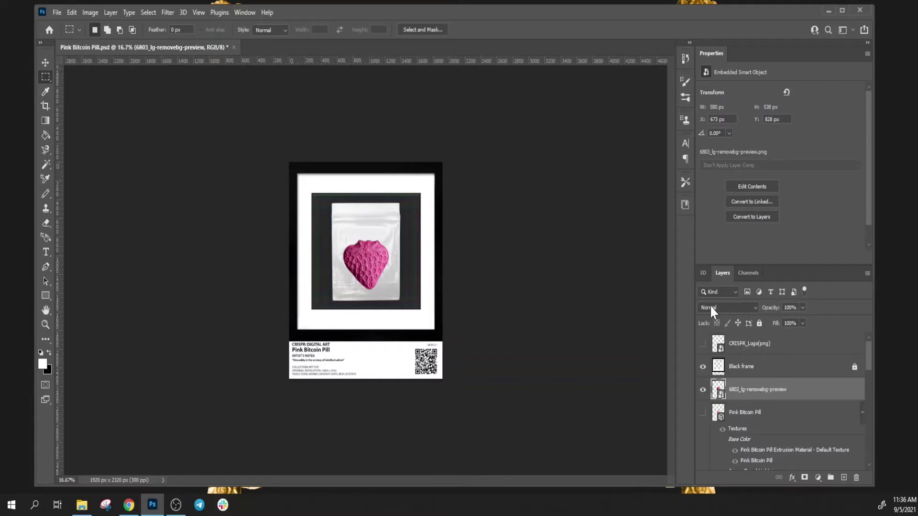
{"action": "left_click", "coordinate": [703, 274]}
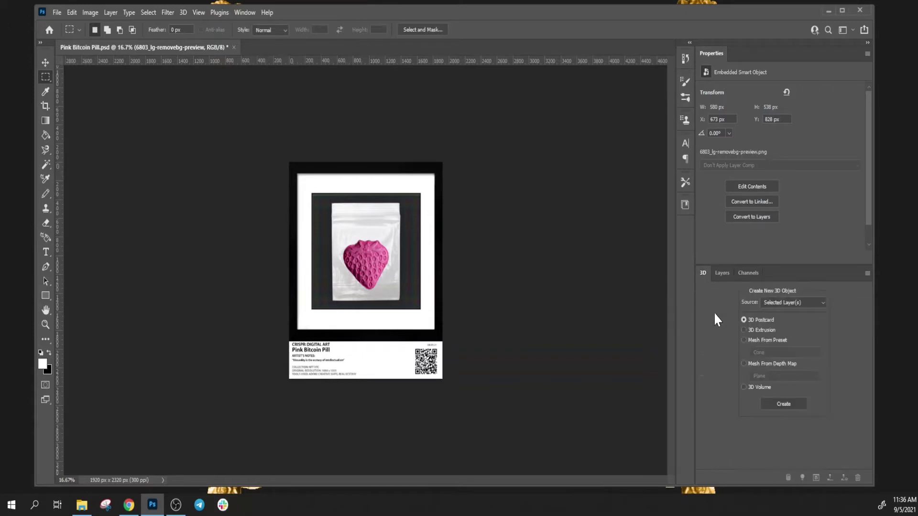
Create a 3D Extrusion from the strawberry pill layer, giving a 44.93 px deep mesh
{"action": "left_click", "coordinate": [744, 330]}
{"action": "left_click", "coordinate": [785, 403]}
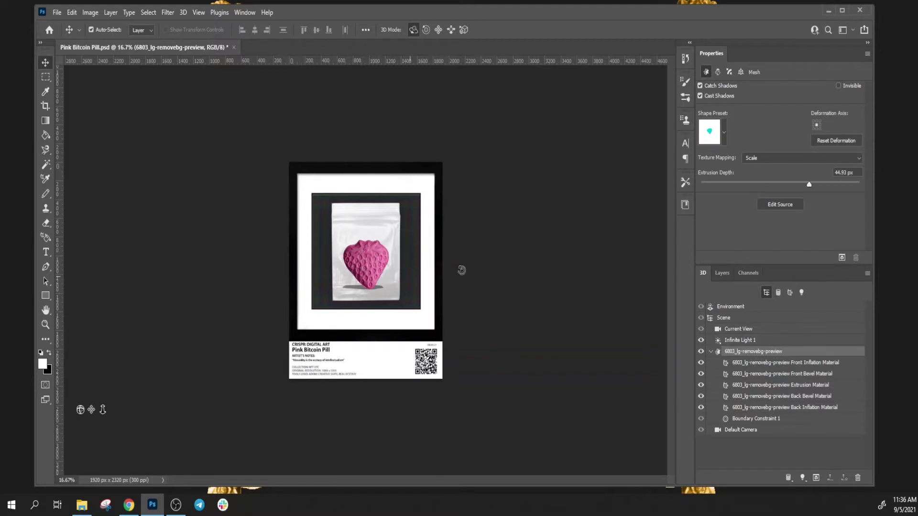
{"action": "left_click", "coordinate": [741, 71]}
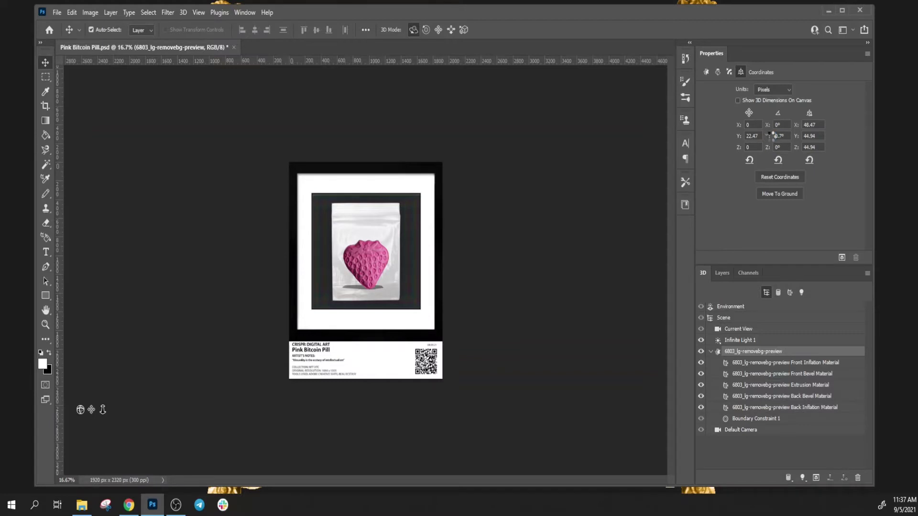
Rotate the strawberry mesh to 21° on its Y axis
{"action": "left_click_drag", "start_coordinate": [767, 137], "coordinate": [868, 138]}
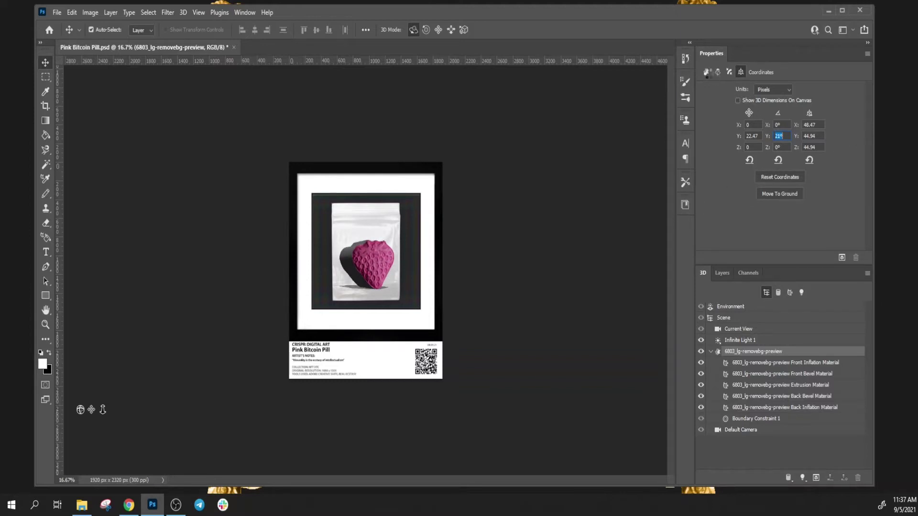
{"action": "left_click", "coordinate": [707, 73]}
Set the Extrusion Material base colour to pink (RGB 214/90/122) instead of grey
{"action": "left_click", "coordinate": [772, 386]}
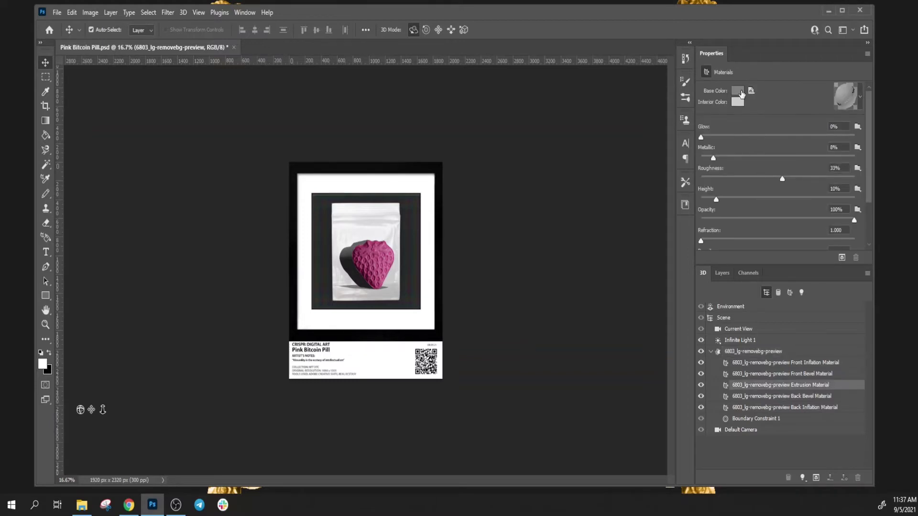
{"action": "left_click", "coordinate": [739, 95]}
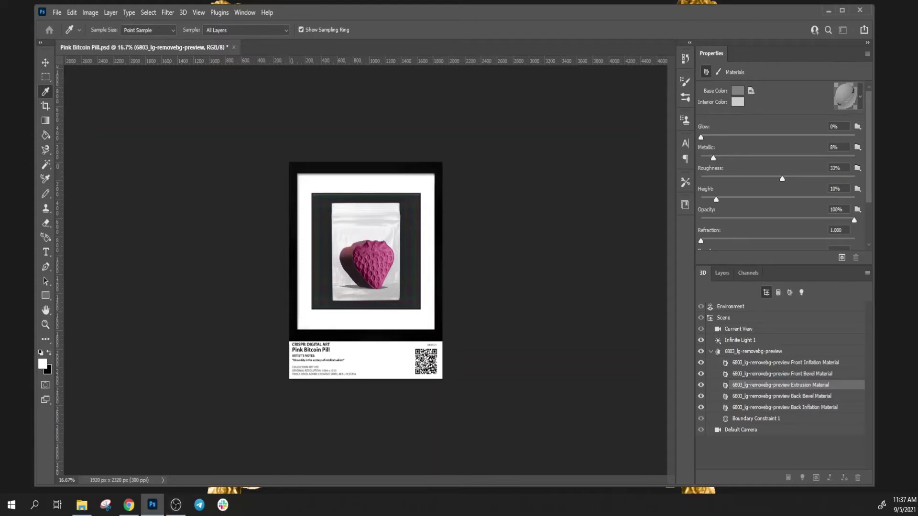
{"action": "left_click_drag", "start_coordinate": [234, 275], "coordinate": [579, 126]}
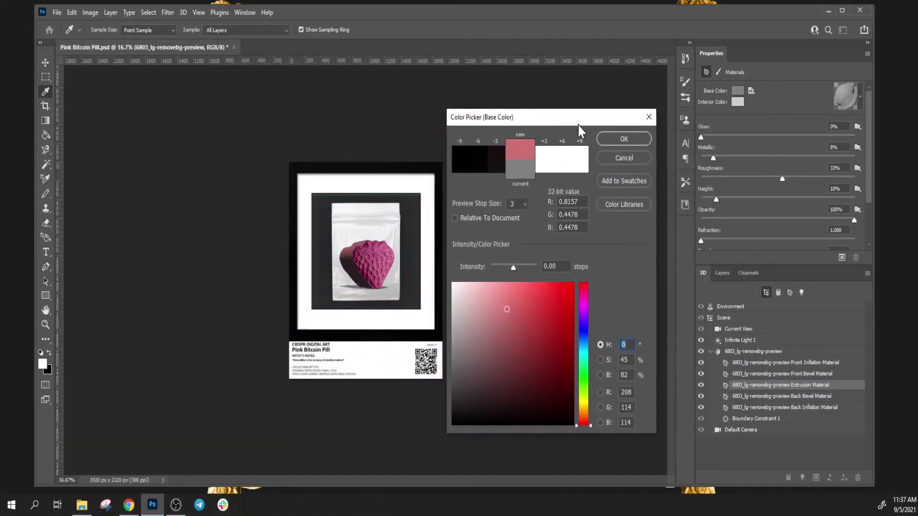
{"action": "left_click", "coordinate": [584, 301]}
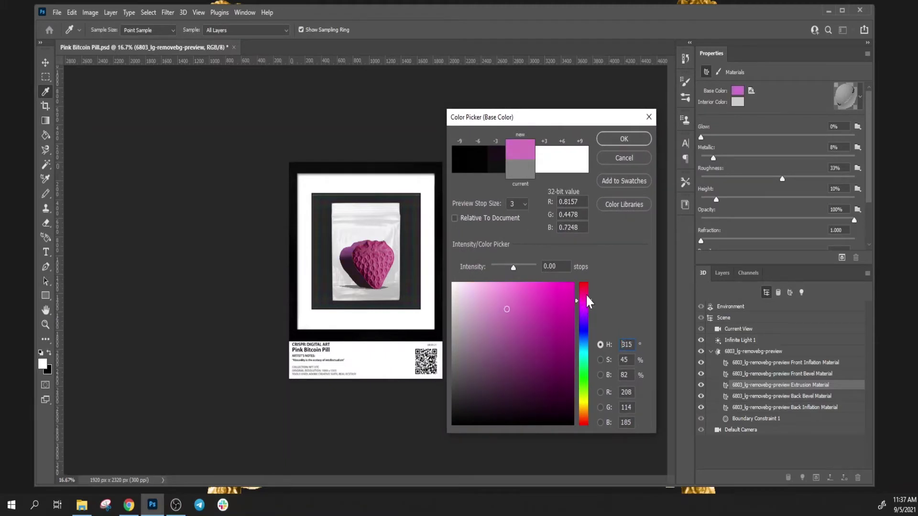
{"action": "left_click_drag", "start_coordinate": [586, 294], "coordinate": [585, 286]}
{"action": "left_click", "coordinate": [522, 306]}
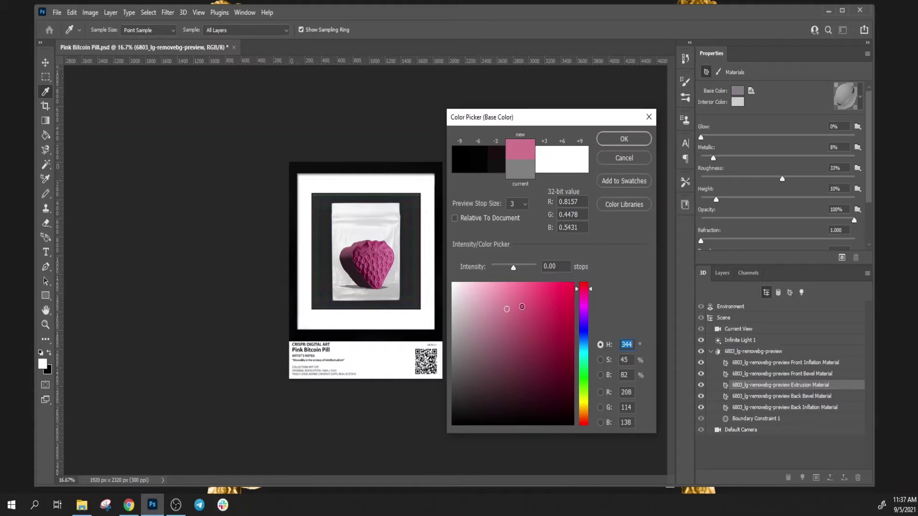
{"action": "left_click", "coordinate": [621, 139]}
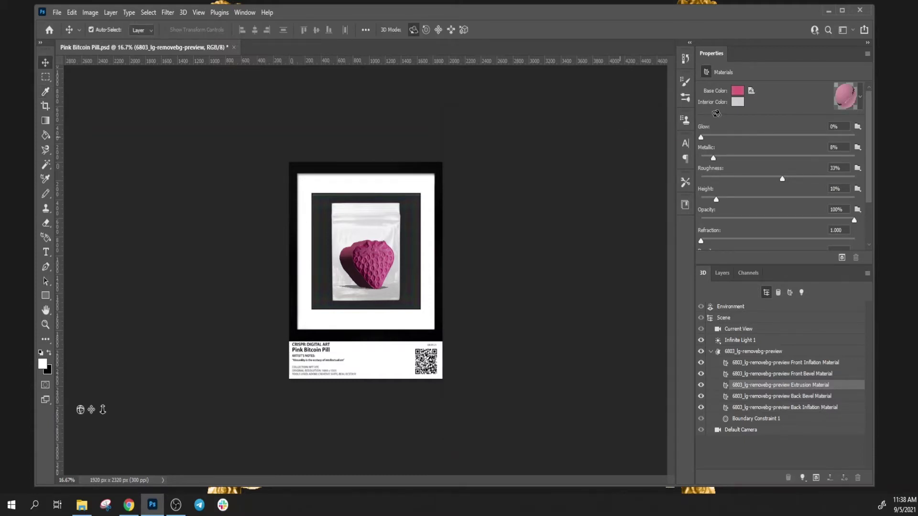
Set the strawberry mesh's extrusion depth to 10 px
{"action": "left_click", "coordinate": [755, 352]}
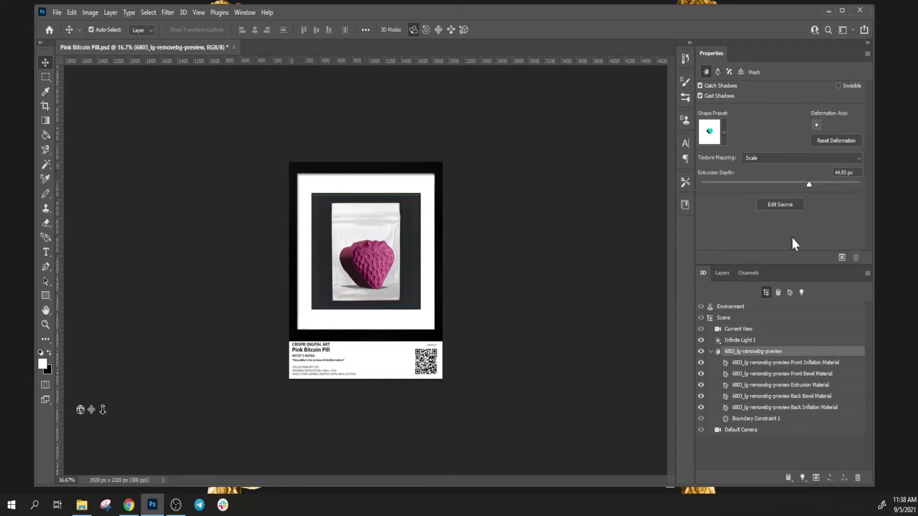
{"action": "left_click_drag", "start_coordinate": [847, 172], "coordinate": [835, 172]}
{"action": "type", "text": "10"}
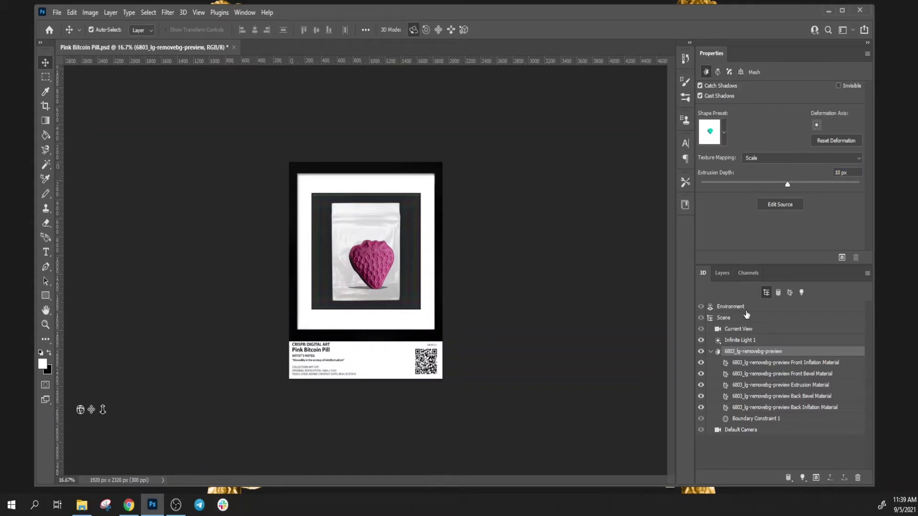
Turn off Infinite Light 1's shadow and dim its intensity to 50%
{"action": "left_click", "coordinate": [759, 342]}
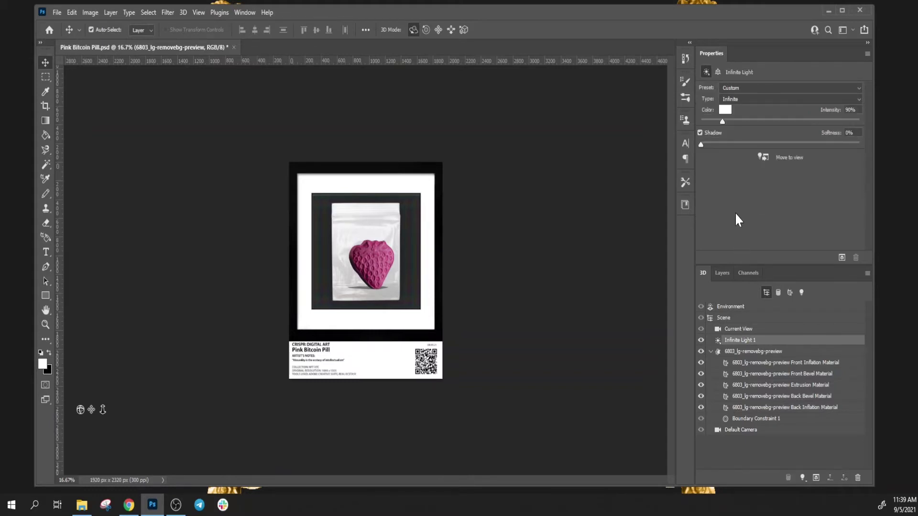
{"action": "left_click", "coordinate": [701, 133]}
{"action": "left_click", "coordinate": [700, 133]}
{"action": "left_click_drag", "start_coordinate": [723, 122], "coordinate": [713, 122]}
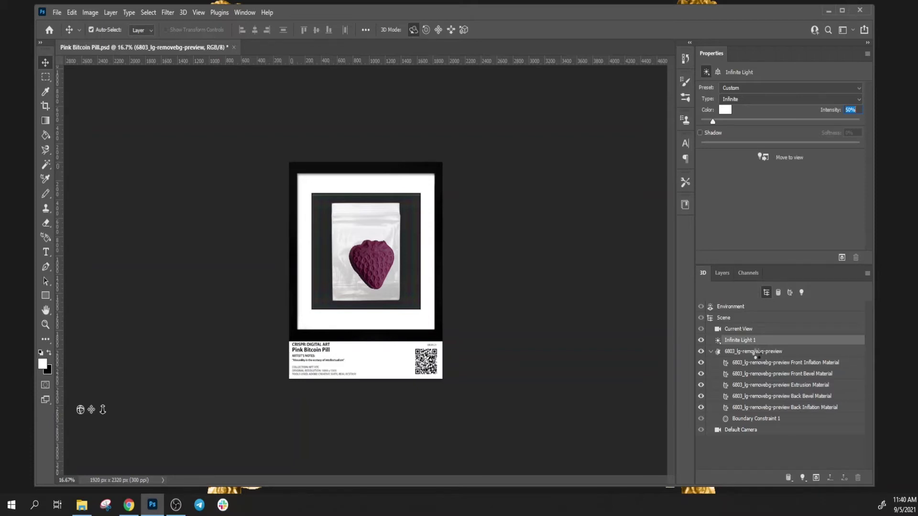
Change the strawberry mesh's Y rotation in the Coordinates settings
{"action": "left_click", "coordinate": [756, 352]}
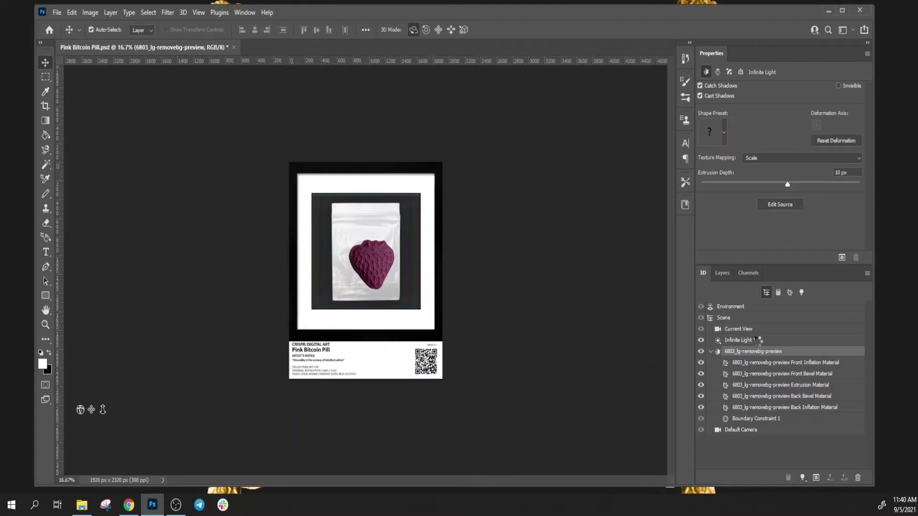
{"action": "left_click", "coordinate": [741, 72]}
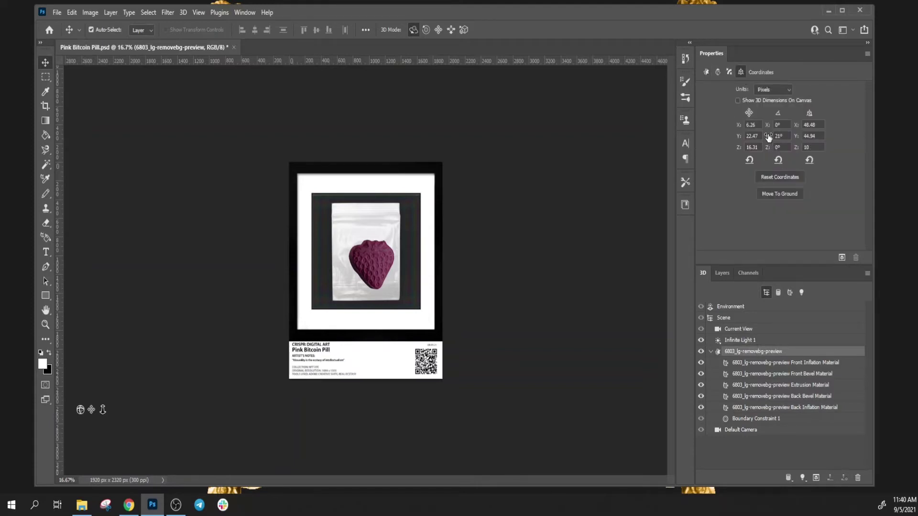
{"action": "left_click_drag", "start_coordinate": [768, 136], "coordinate": [749, 167]}
Raise Infinite Light 1's intensity to 95%
{"action": "left_click", "coordinate": [748, 340]}
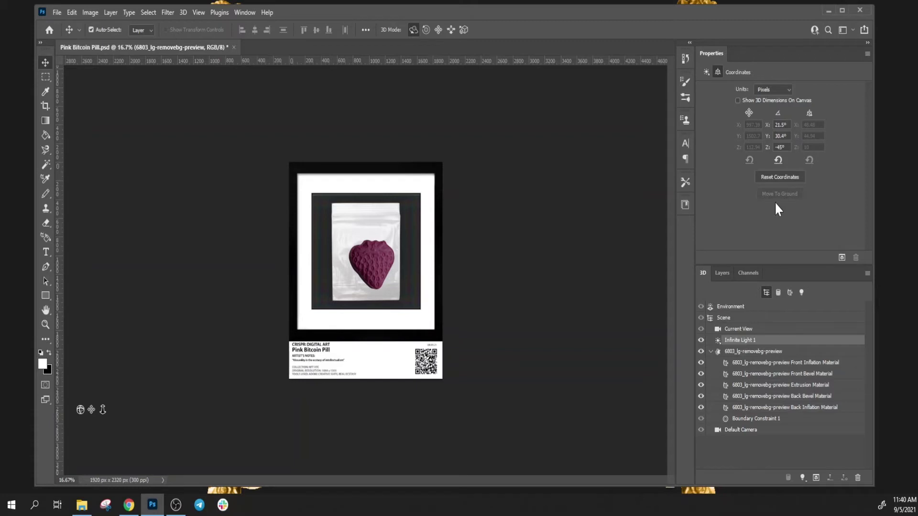
{"action": "left_click", "coordinate": [705, 72]}
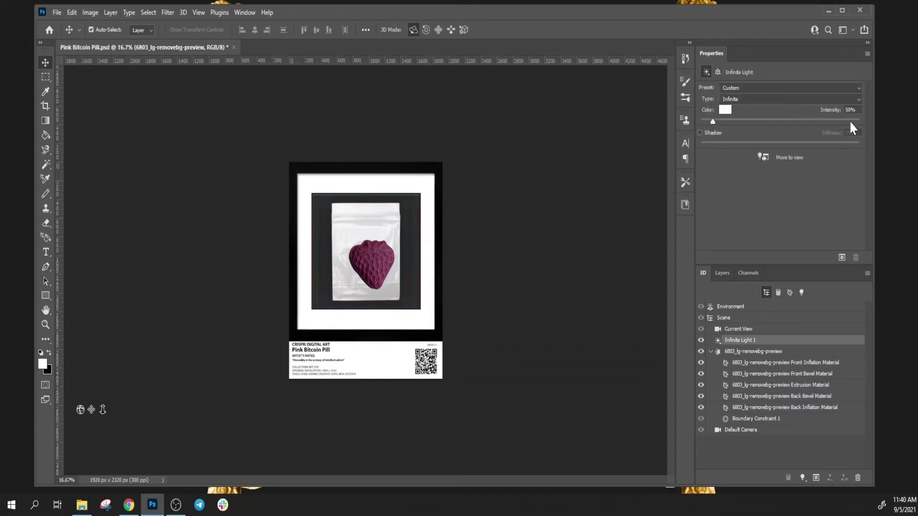
{"action": "left_click_drag", "start_coordinate": [714, 122], "coordinate": [725, 121]}
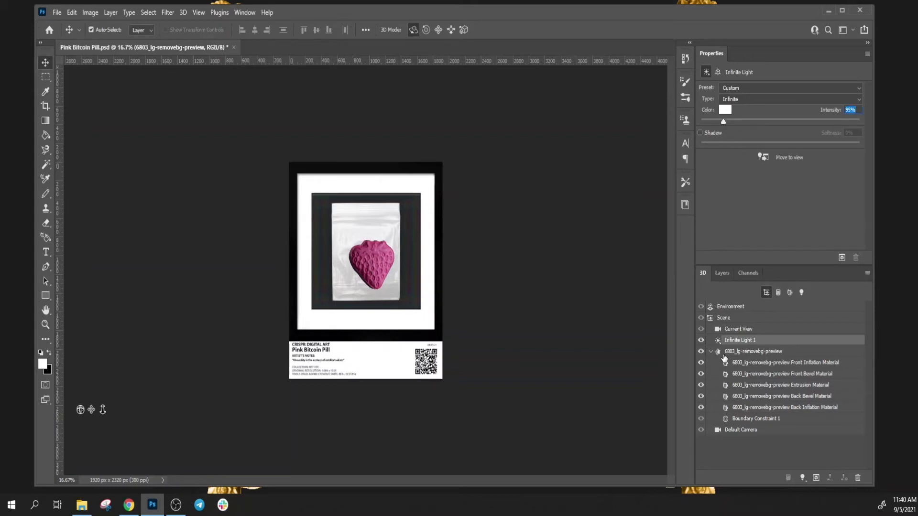
Set the strawberry mesh's Y rotation to 0° so it faces forward
{"action": "left_click", "coordinate": [751, 353]}
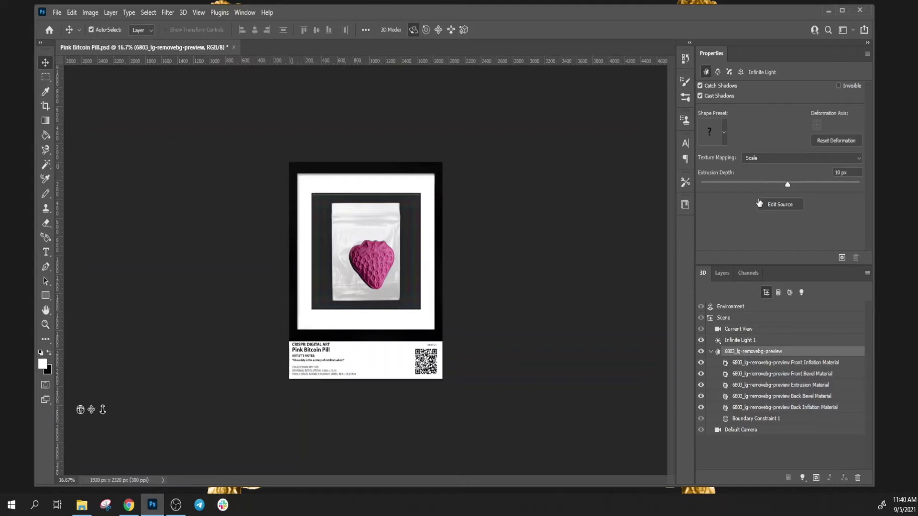
{"action": "left_click", "coordinate": [740, 76]}
{"action": "left_click", "coordinate": [781, 135]}
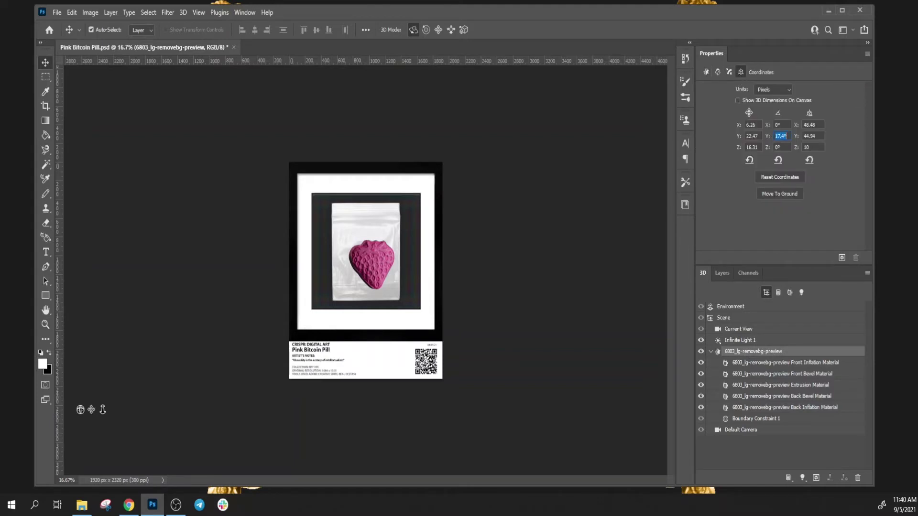
{"action": "type", "text": "0"}
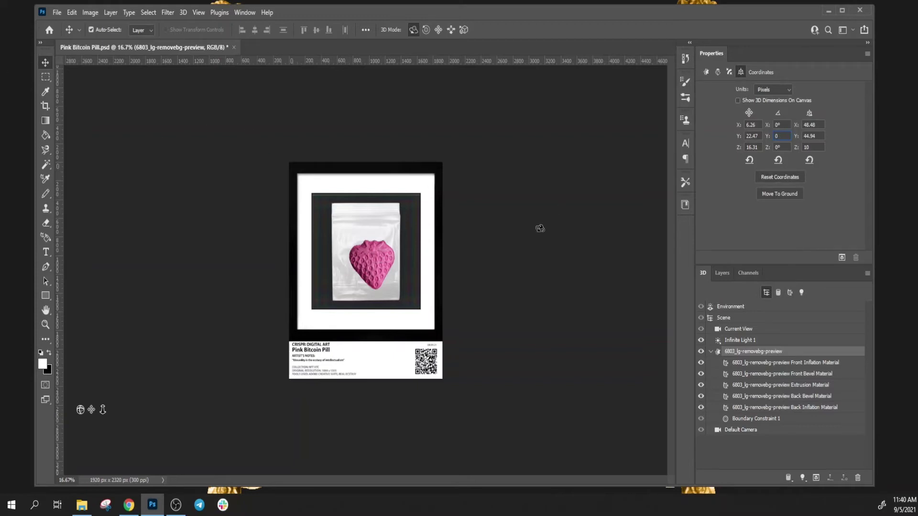
Move the strawberry to X position 1.73, centred inside the bag
{"action": "left_click_drag", "start_coordinate": [738, 126], "coordinate": [729, 126]}
{"action": "left_click_drag", "start_coordinate": [375, 265], "coordinate": [373, 264]}
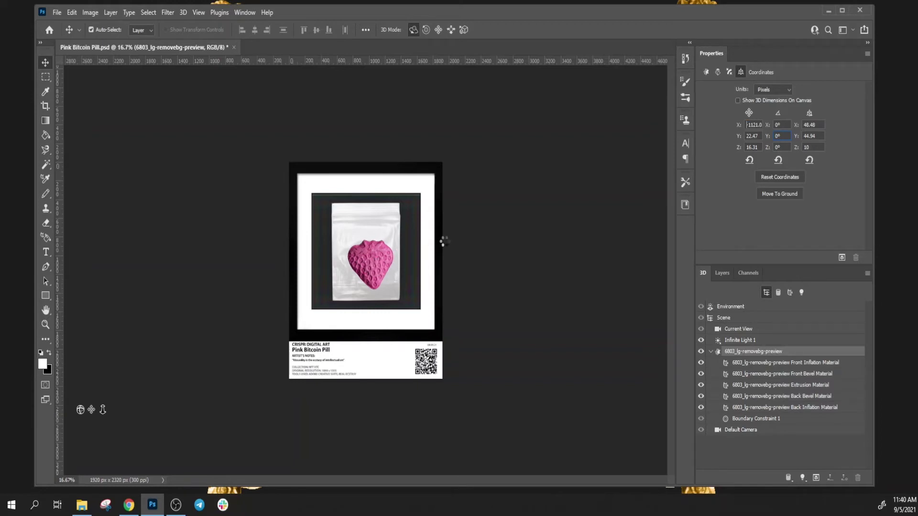
{"action": "left_click_drag", "start_coordinate": [752, 124], "coordinate": [755, 123]}
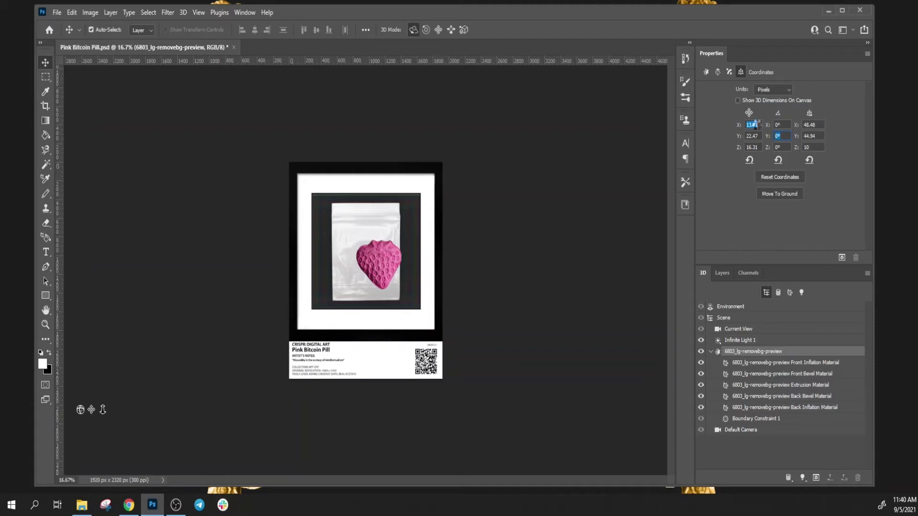
{"action": "left_click", "coordinate": [749, 124]}
{"action": "left_click", "coordinate": [752, 125]}
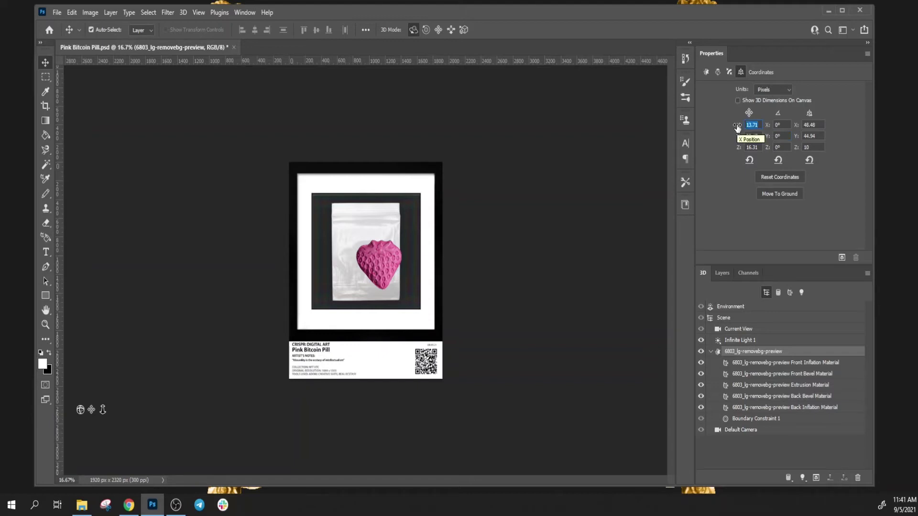
{"action": "left_click_drag", "start_coordinate": [738, 127], "coordinate": [731, 125]}
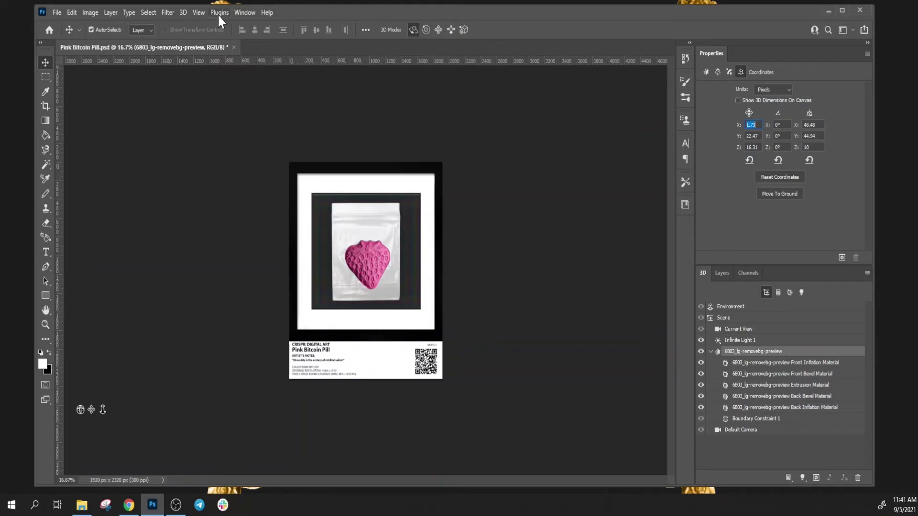
Open the Timeline panel zoomed out to ten seconds, then return to the Layers list
{"action": "left_click", "coordinate": [239, 12]}
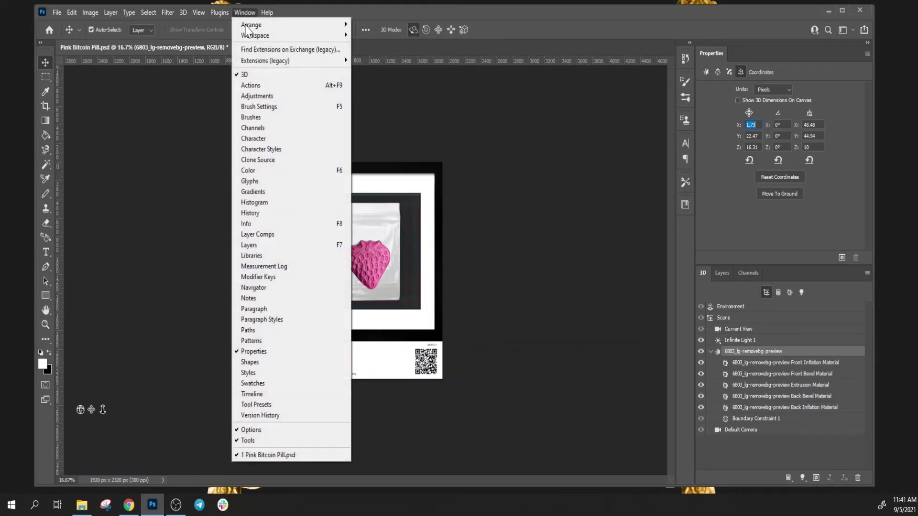
{"action": "left_click", "coordinate": [281, 395]}
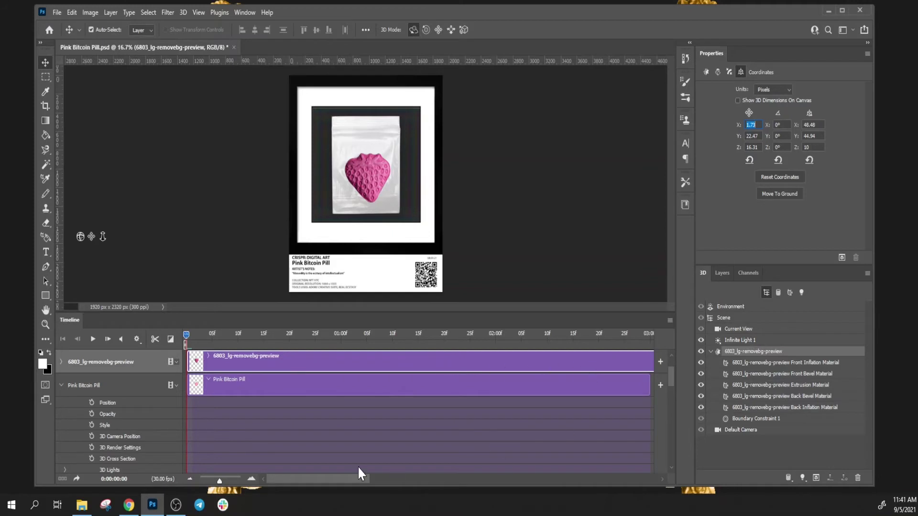
{"action": "left_click_drag", "start_coordinate": [220, 482], "coordinate": [209, 481]}
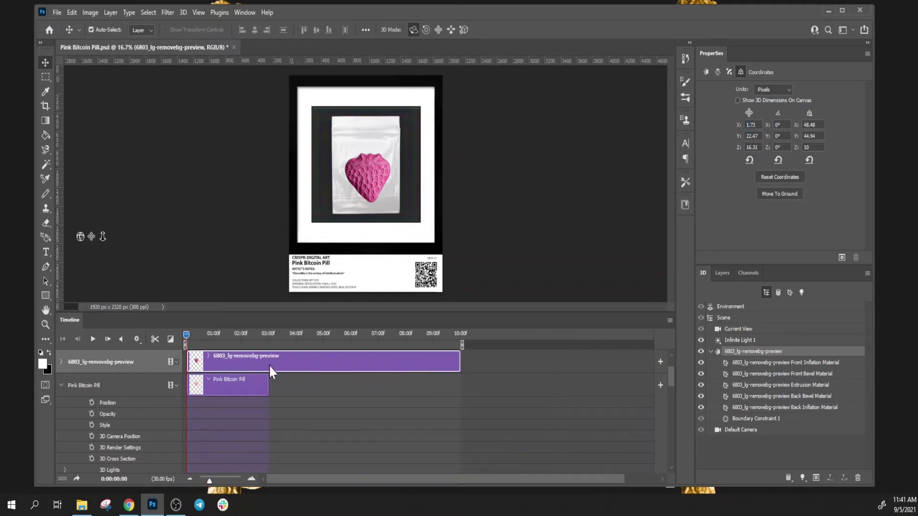
{"action": "left_click", "coordinate": [722, 273]}
Rename the 3D layer to 'Strawberry Pill' and trim its clip to about three seconds
{"action": "left_click", "coordinate": [743, 393]}
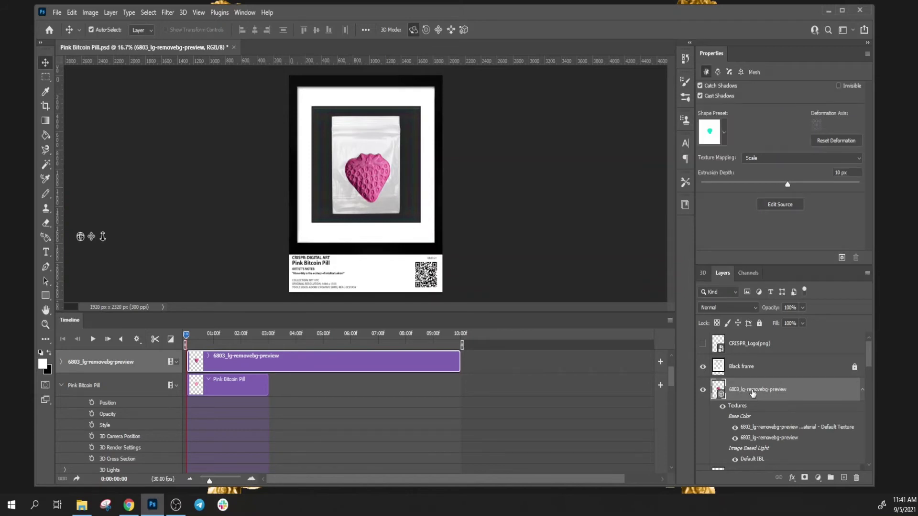
{"action": "double_click", "coordinate": [752, 391]}
{"action": "right_click", "coordinate": [752, 389]}
{"action": "key", "text": "Escape"}
{"action": "double_click", "coordinate": [759, 389]}
{"action": "key", "text": "ctrl+a"}
{"action": "type", "text": "Strawberry Pill"}
{"action": "key", "text": "Return"}
{"action": "left_click", "coordinate": [459, 366]}
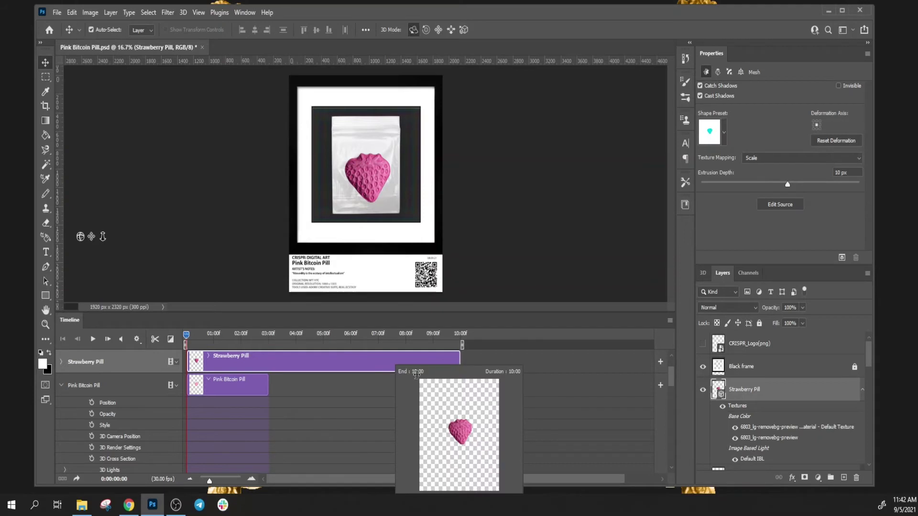
{"action": "left_click_drag", "start_coordinate": [276, 358], "coordinate": [268, 358]}
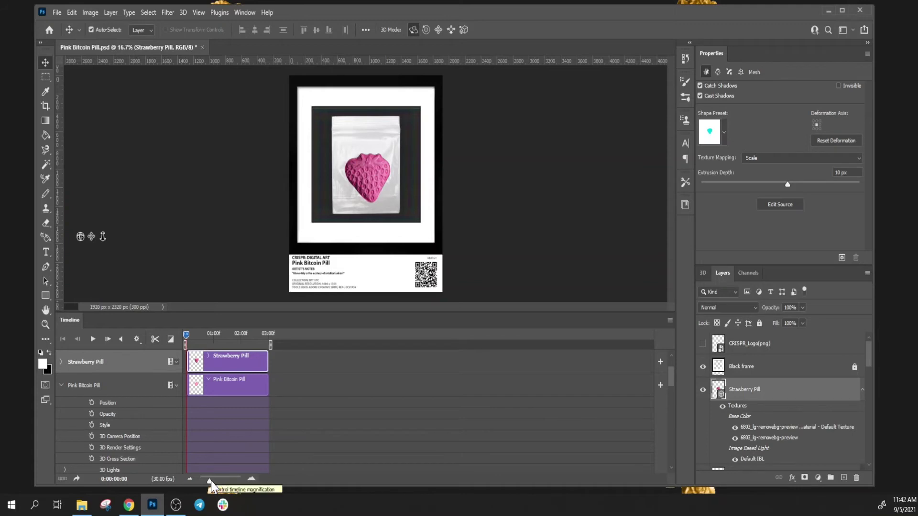
Expand the Strawberry Pill track and its 3D Meshes group, then set a starting keyframe at 0:00
{"action": "left_click", "coordinate": [61, 362]}
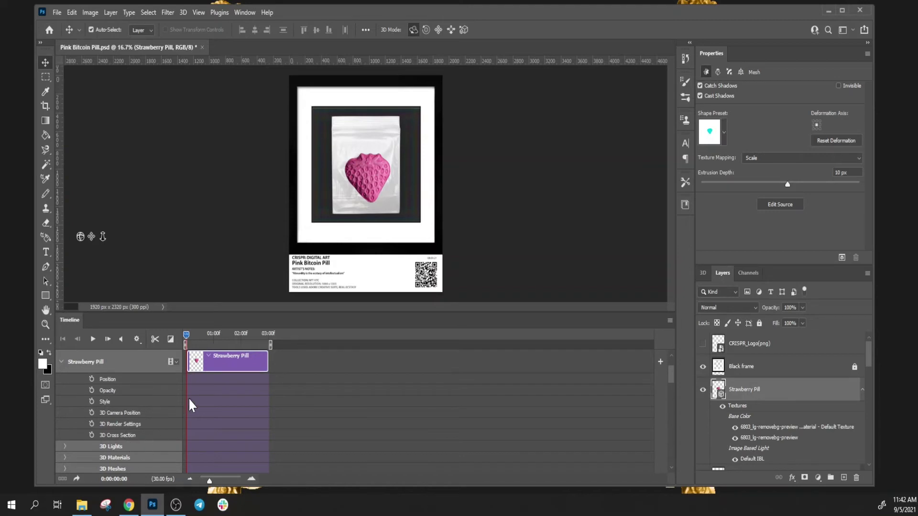
{"action": "scroll", "coordinate": [365, 413], "scroll_direction": "down", "scroll_amount": 1}
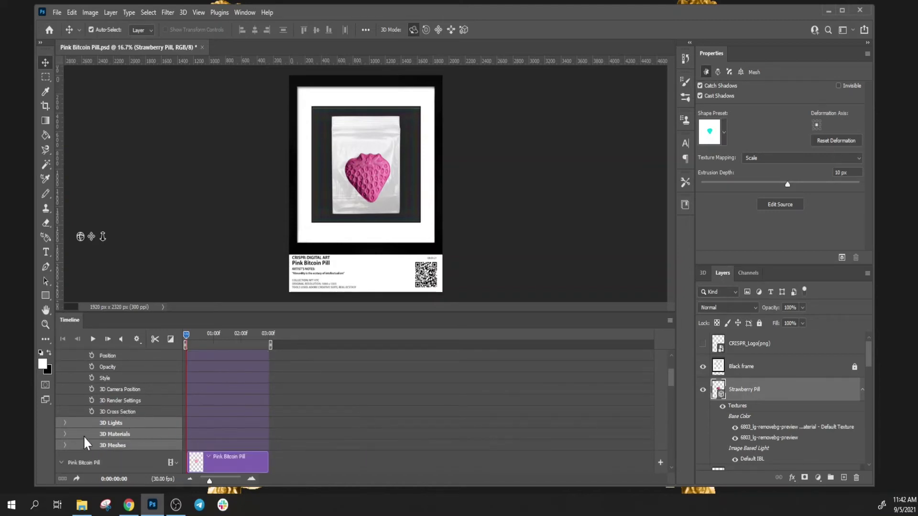
{"action": "left_click", "coordinate": [65, 446]}
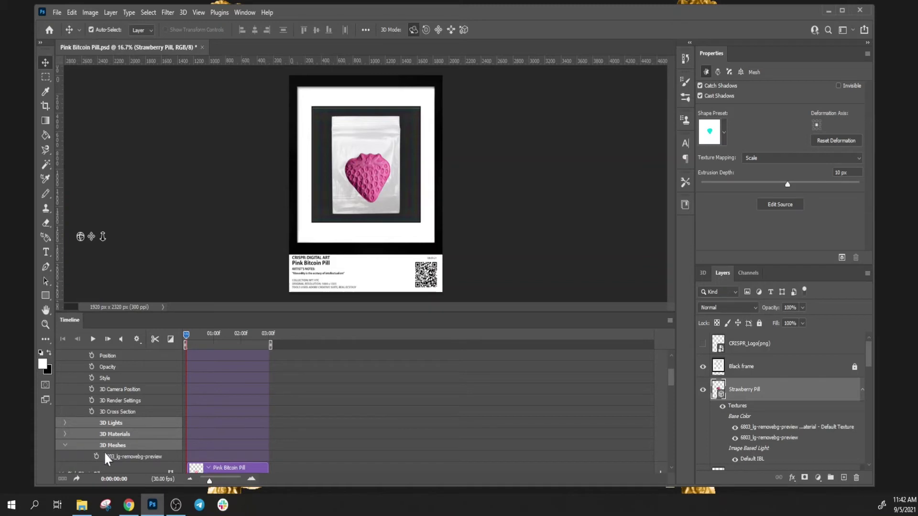
{"action": "scroll", "coordinate": [243, 435], "scroll_direction": "down", "scroll_amount": 2}
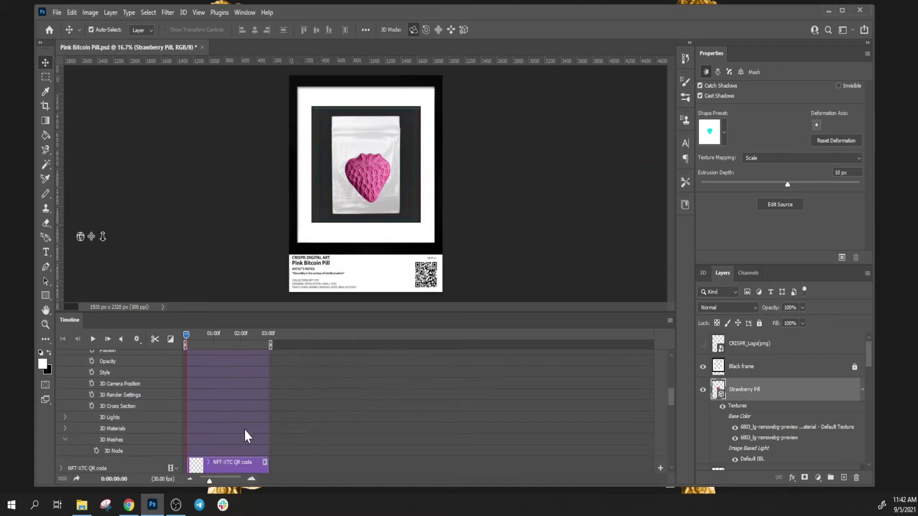
{"action": "scroll", "coordinate": [244, 430], "scroll_direction": "up", "scroll_amount": 1}
{"action": "scroll", "coordinate": [245, 435], "scroll_direction": "up", "scroll_amount": 1}
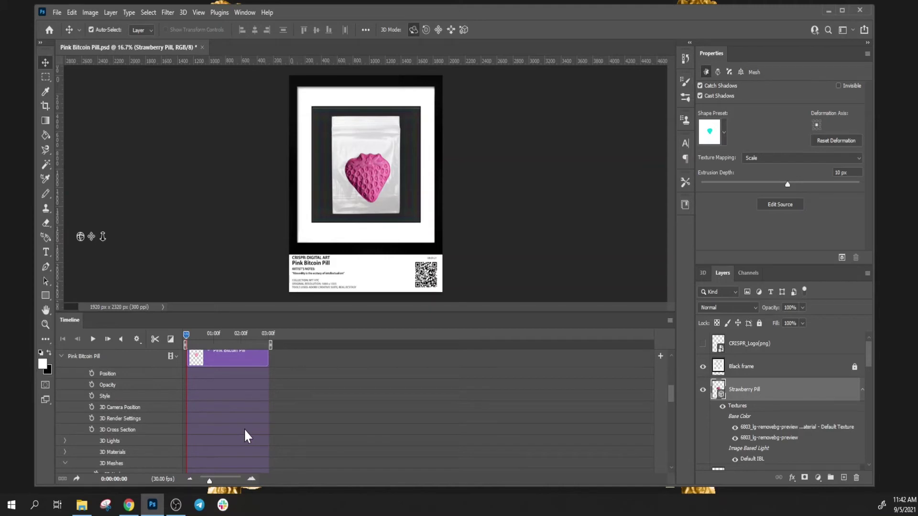
{"action": "scroll", "coordinate": [245, 431], "scroll_direction": "up", "scroll_amount": 4}
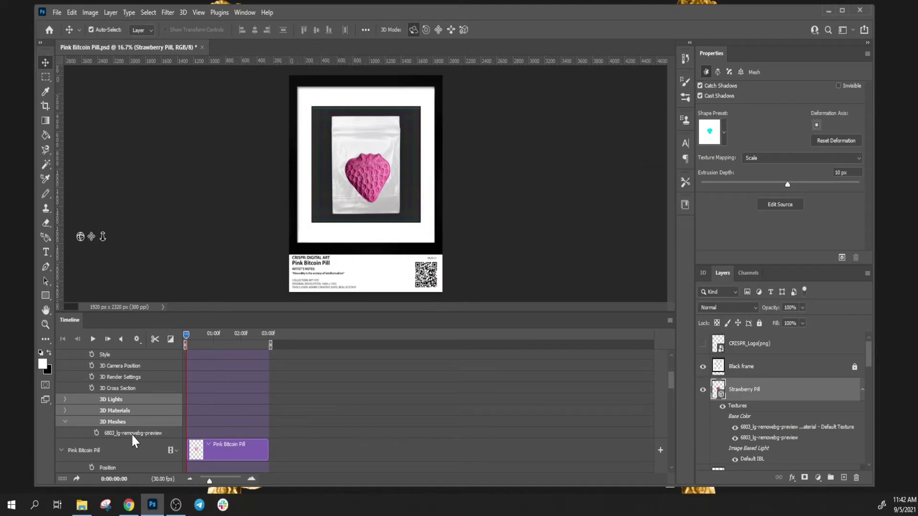
{"action": "left_click", "coordinate": [96, 432]}
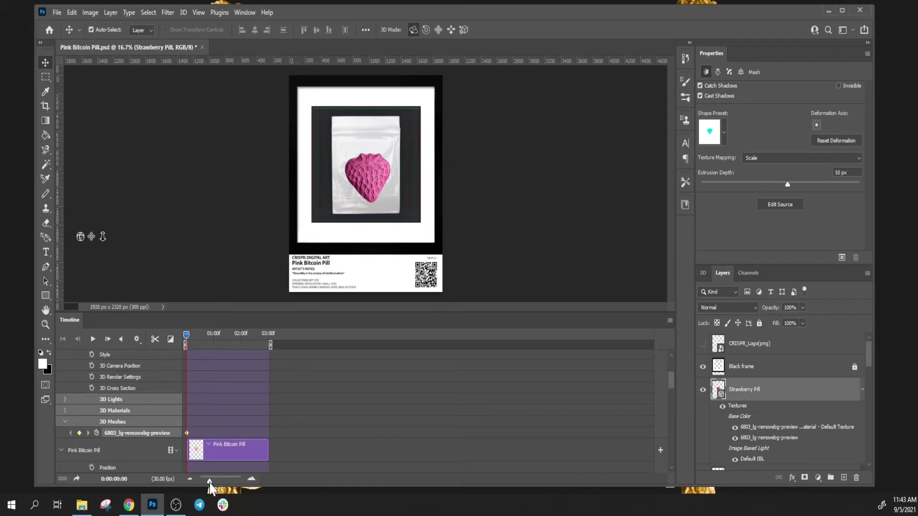
Zoom the timeline, set the strawberry mesh's Y rotation to -1°, and move the playhead to 0:00:01:15
{"action": "left_click_drag", "start_coordinate": [209, 481], "coordinate": [220, 486]}
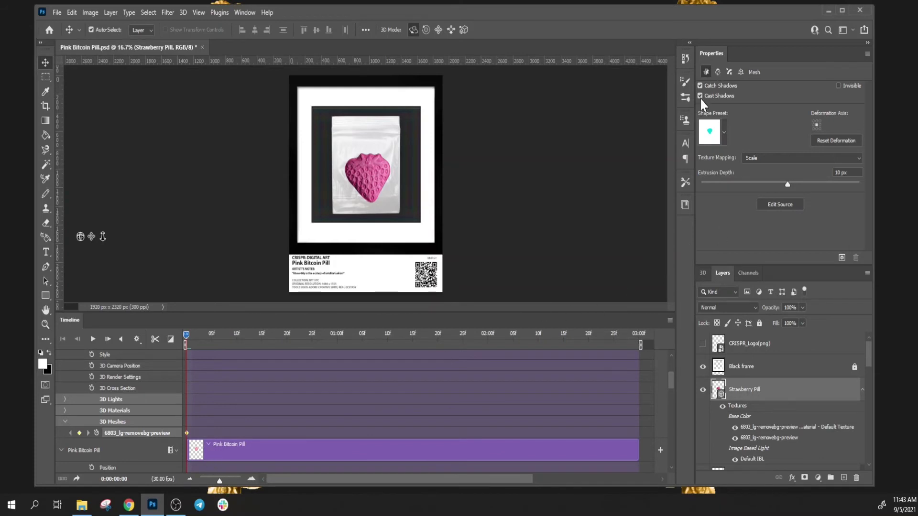
{"action": "left_click", "coordinate": [741, 72]}
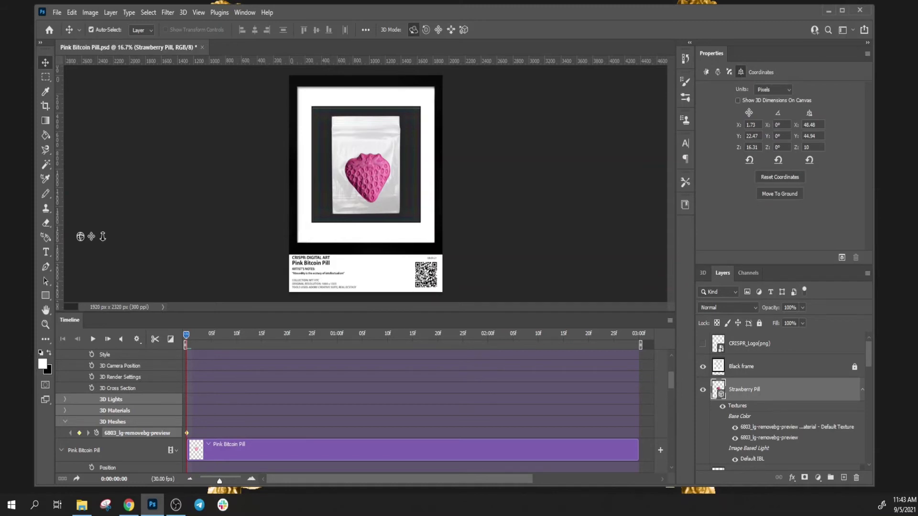
{"action": "left_click", "coordinate": [773, 136]}
{"action": "type", "text": "-1"}
{"action": "key", "text": "Return"}
{"action": "left_click", "coordinate": [411, 337]}
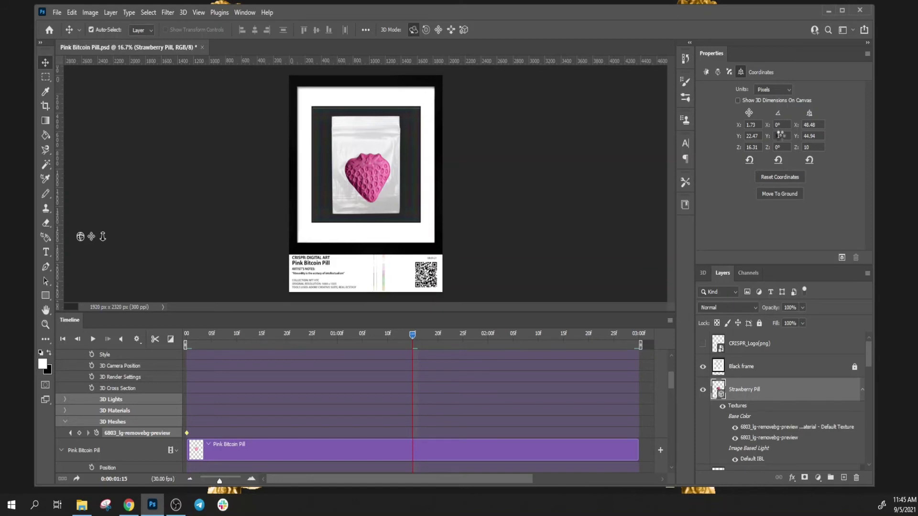
At 0:00:01:15, key the strawberry mesh's Y rotation at -180°
{"action": "left_click", "coordinate": [780, 135]}
{"action": "type", "text": "80"}
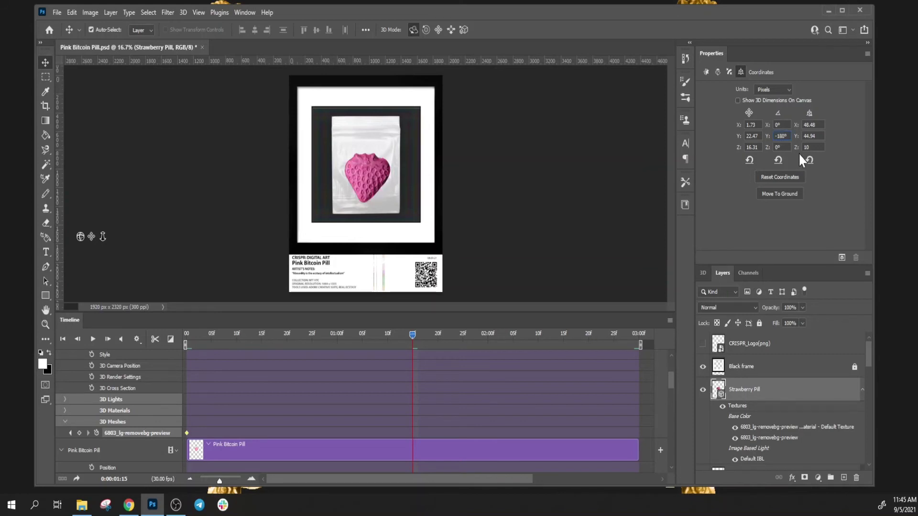
{"action": "key", "text": "Return"}
At the clip's last frame, key the Y rotation at 179°, then play the preview
{"action": "key", "text": "End"}
{"action": "left_click", "coordinate": [778, 136]}
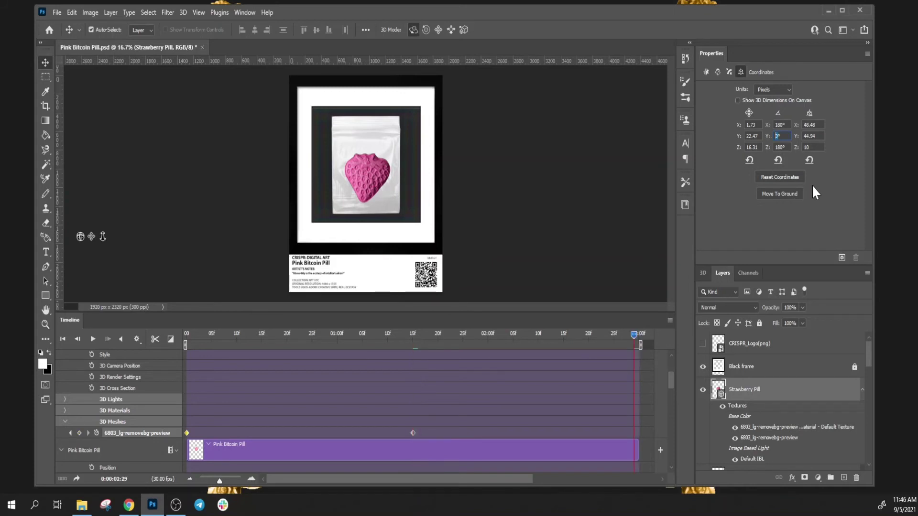
{"action": "type", "text": "179"}
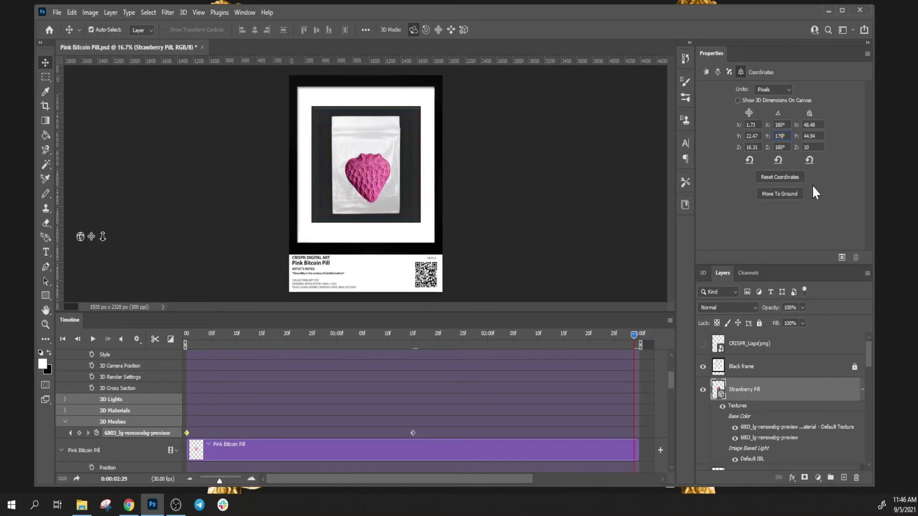
{"action": "key", "text": "Return"}
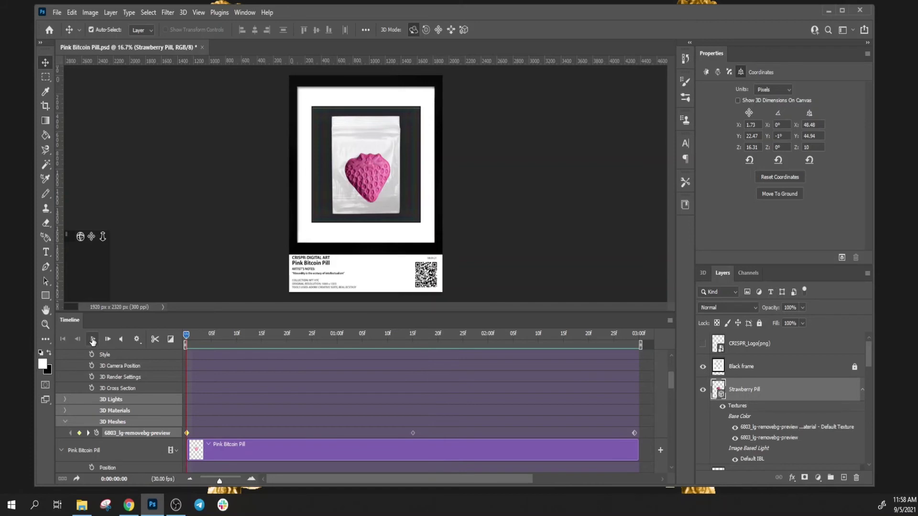
{"action": "left_click", "coordinate": [93, 339]}
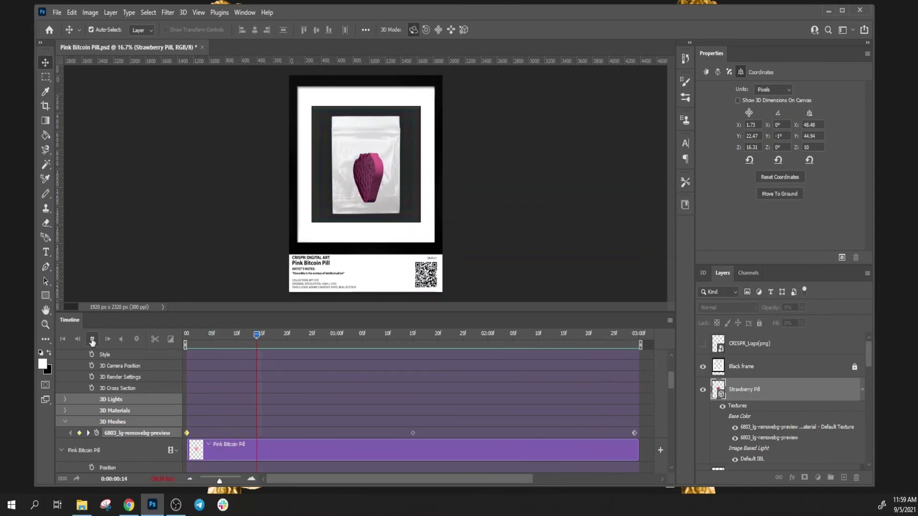
Replay the animation and stop it mid-spin at 0:00:00:18
{"action": "left_click", "coordinate": [92, 340]}
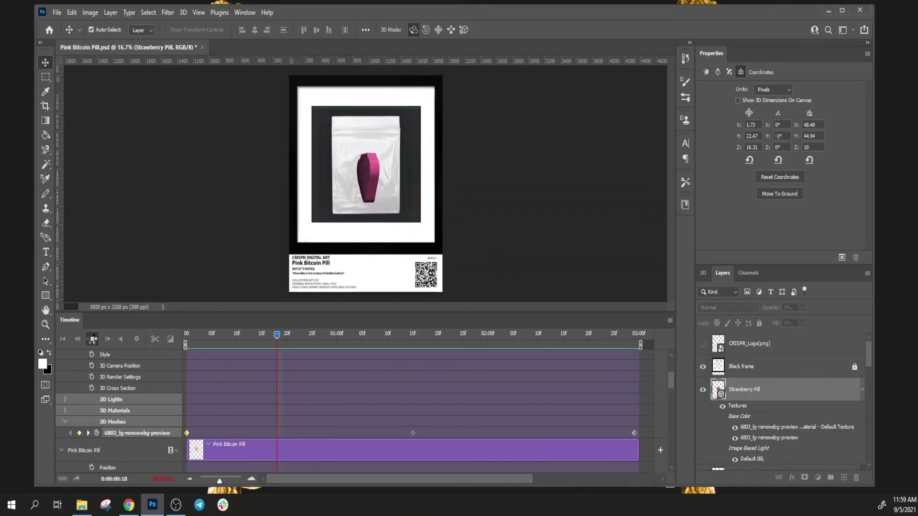
{"action": "left_click", "coordinate": [91, 339]}
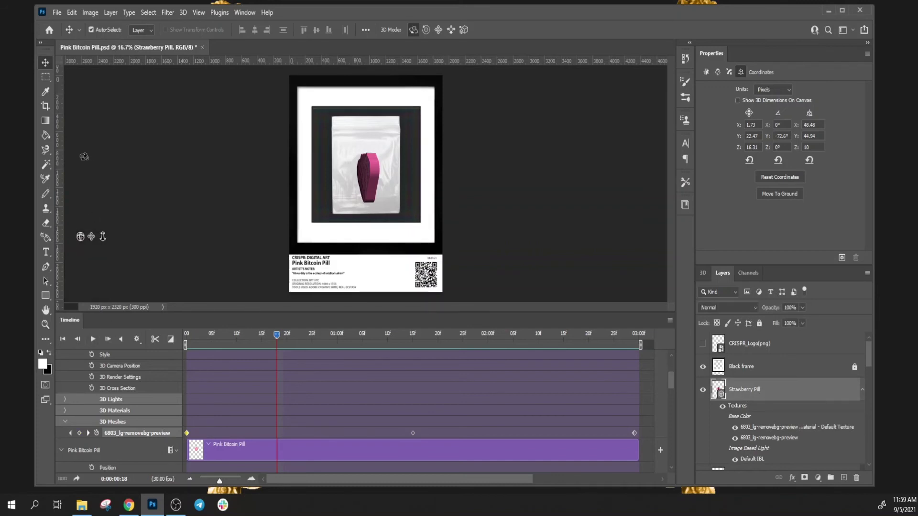
{"action": "left_click", "coordinate": [57, 14]}
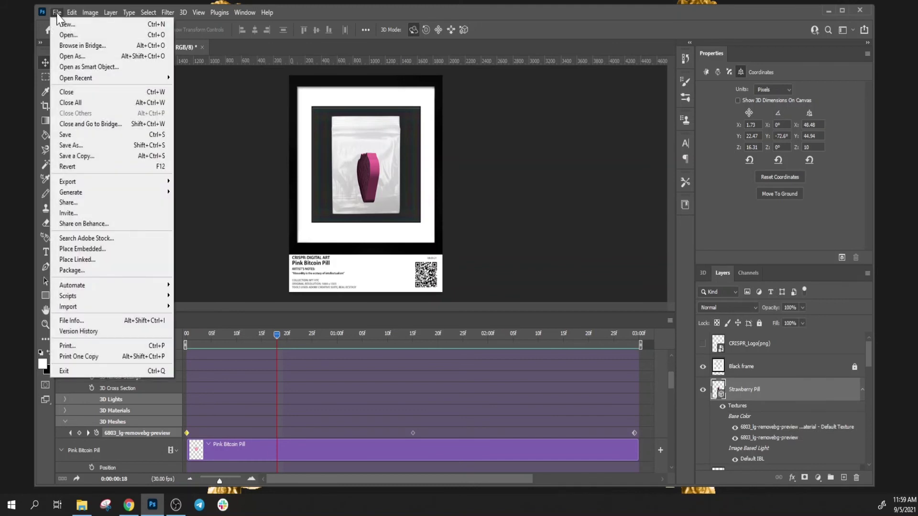
Open Save for Web (Legacy) as a 256-color, forever-looping GIF and view the Original tab
{"action": "mouse_move", "coordinate": [90, 183]}
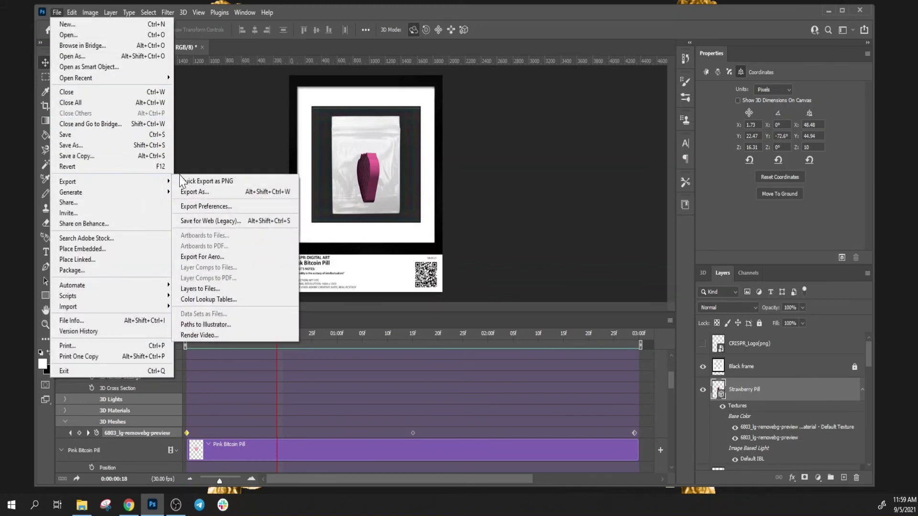
{"action": "left_click", "coordinate": [219, 221]}
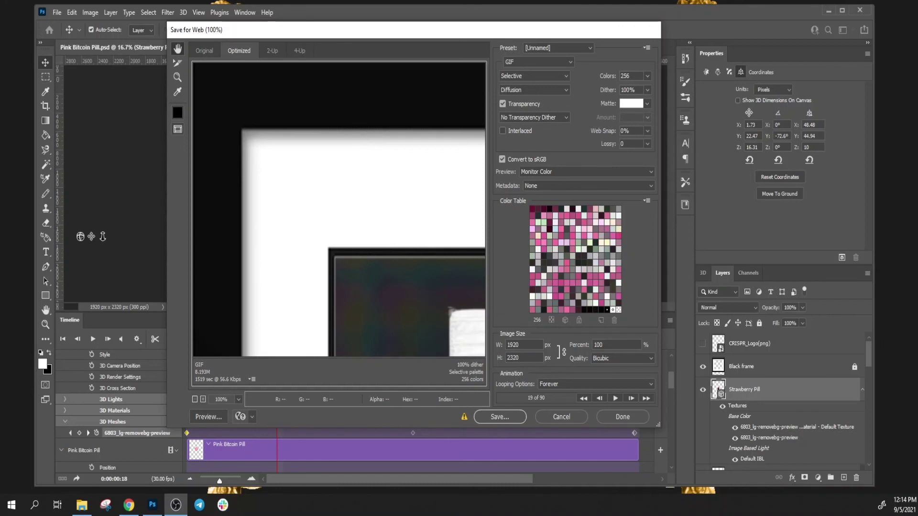
{"action": "left_click", "coordinate": [207, 51]}
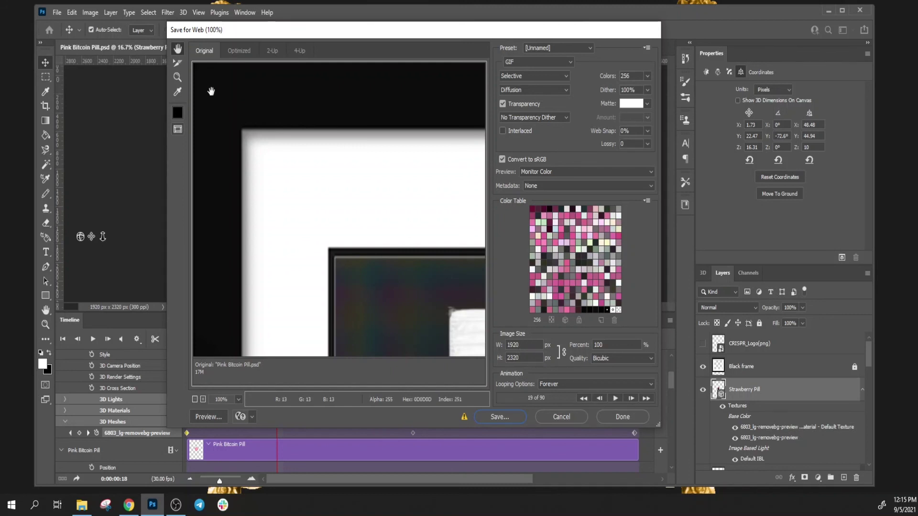
Open the Save Optimized As dialog, targeting the Desktop with file name Pink-Bitcoin-Pill.gif
{"action": "left_click", "coordinate": [499, 420]}
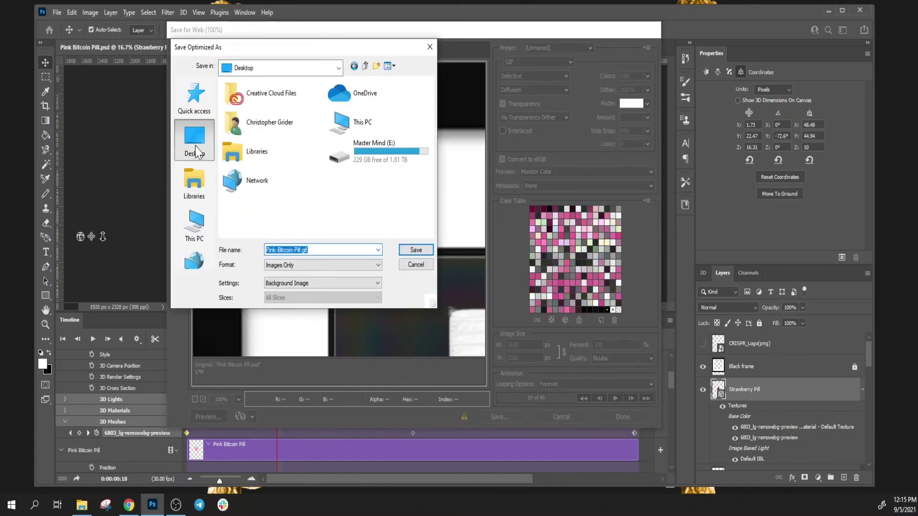
Save the GIF to the Desktop as 'Red Strawberry Pill.gif' with Custom settings
{"action": "left_click", "coordinate": [291, 284]}
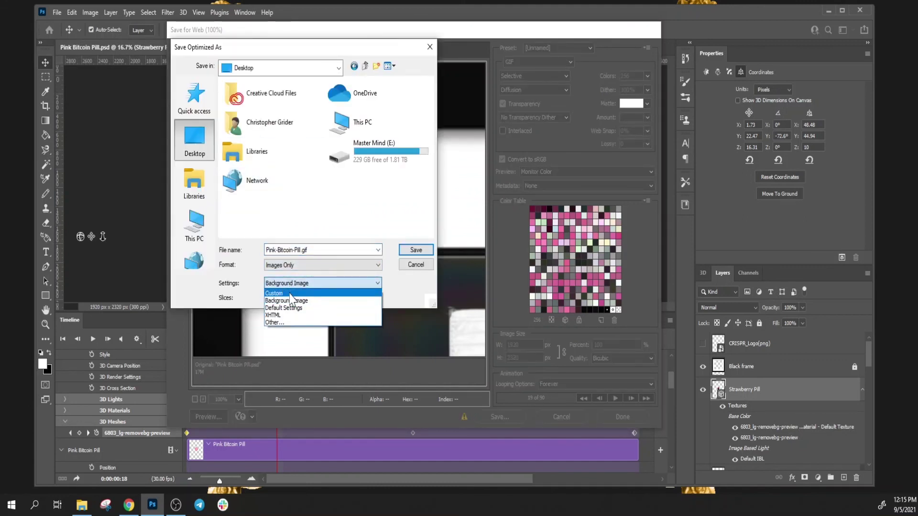
{"action": "left_click", "coordinate": [290, 294]}
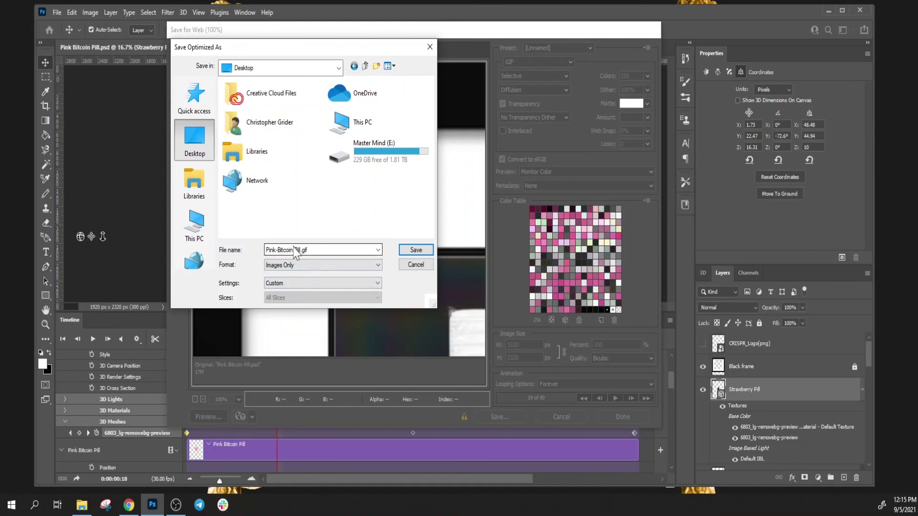
{"action": "left_click", "coordinate": [270, 250]}
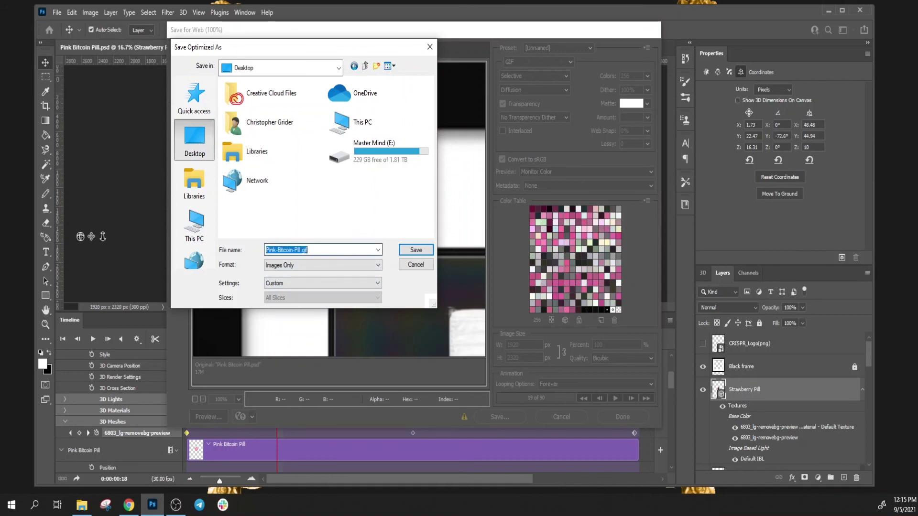
{"action": "left_click", "coordinate": [273, 250]}
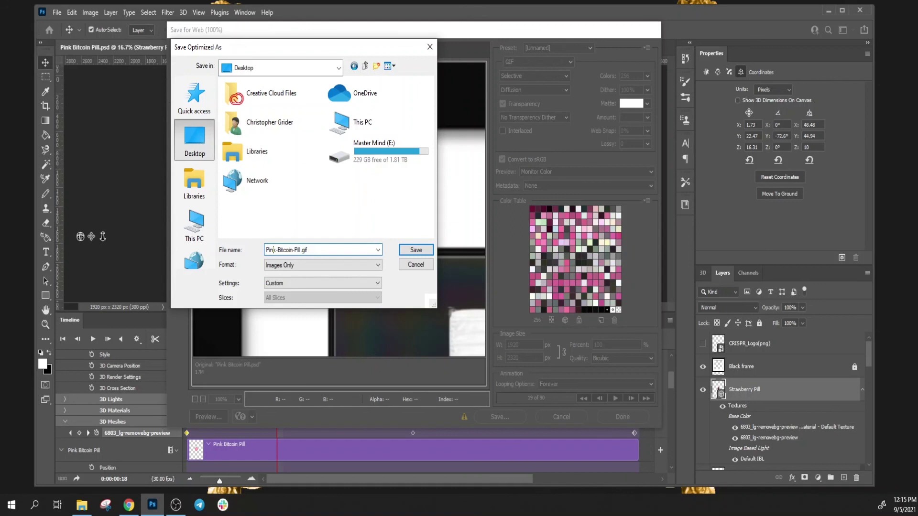
{"action": "left_click_drag", "start_coordinate": [293, 250], "coordinate": [240, 257]}
{"action": "type", "text": "Red S"}
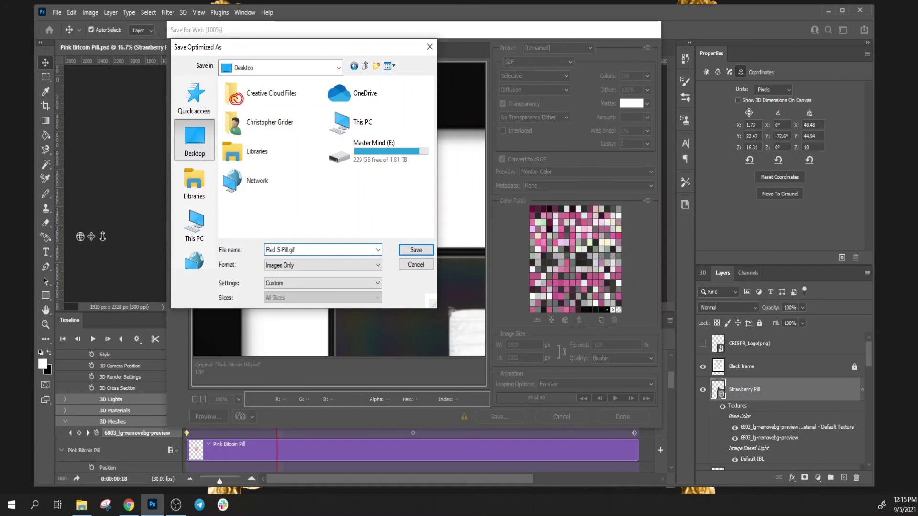
{"action": "type", "text": "trawberry"}
{"action": "left_click", "coordinate": [416, 249]}
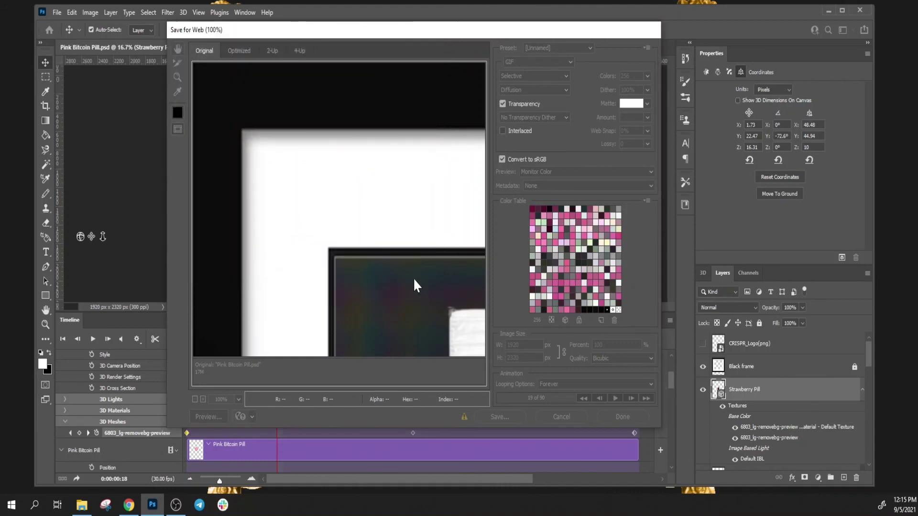